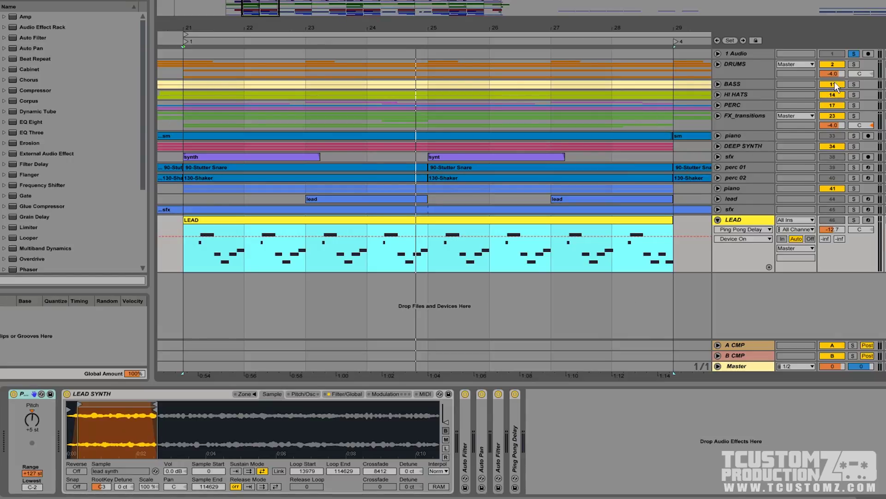
# - Select the LEAD clip and play the arrangement from bar 21 with the full instrumental
pyautogui.click(736, 222)
pyautogui.click(589, 224)
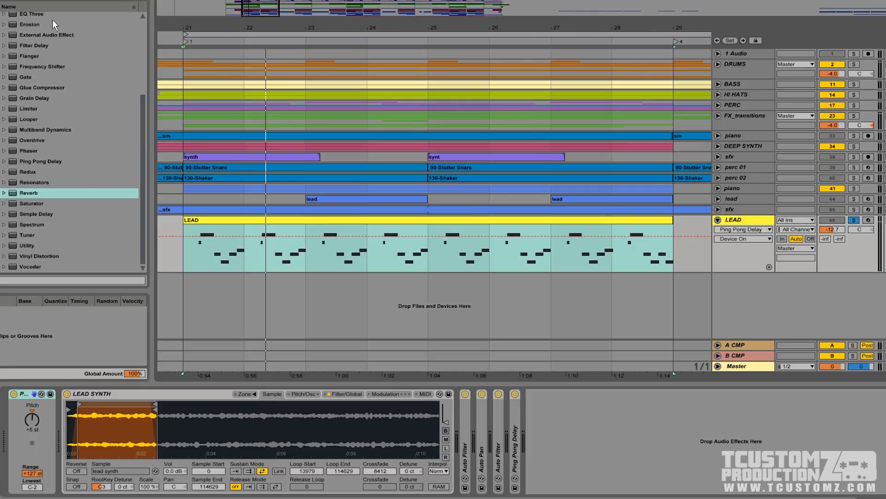
pyautogui.press('space')
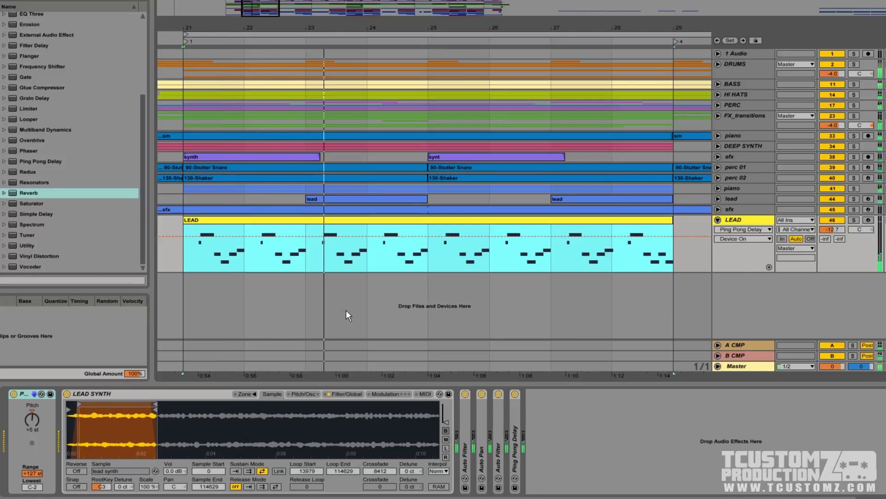
# - Inspect the LEAD clip's notes and the lead synth waveform, then browse Instruments to Sampler
pyautogui.doubleClick(328, 220)
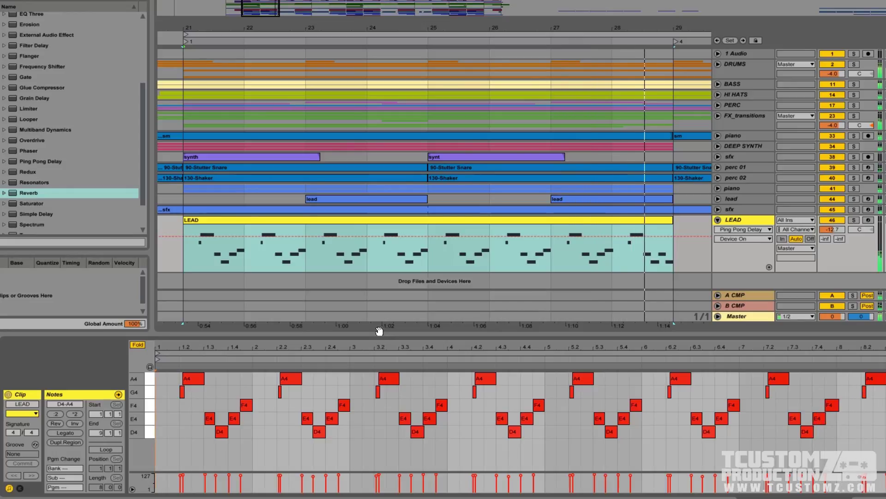
pyautogui.hotkey('shift', 'Tab')
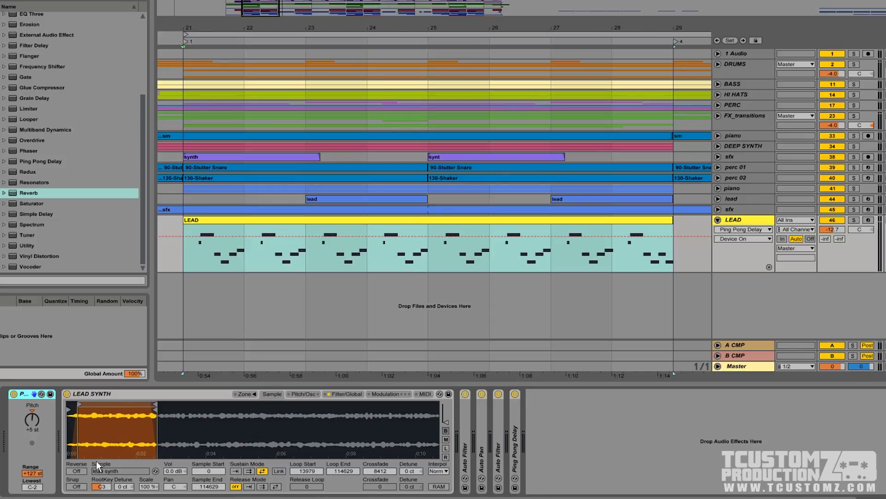
pyautogui.moveTo(419, 419)
pyautogui.mouseDown()
pyautogui.moveTo(415, 443)
pyautogui.moveTo(418, 421)
pyautogui.mouseUp()
pyautogui.press('q')
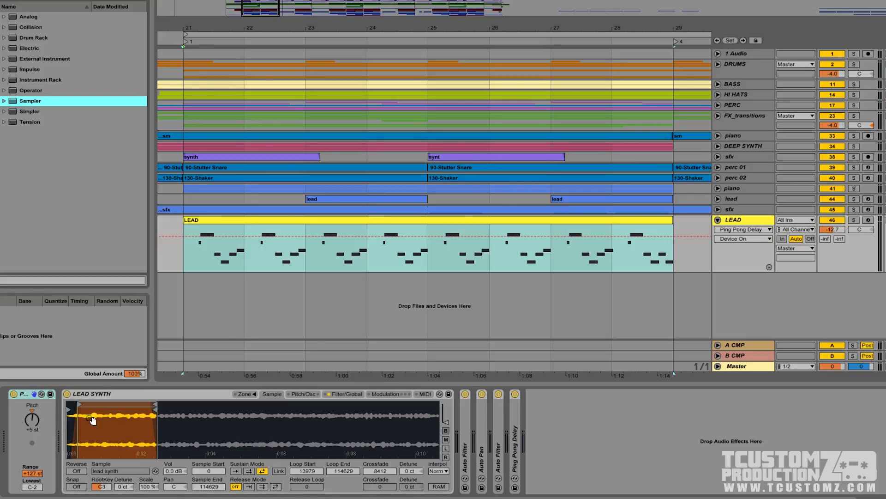
# - Load lead_synth.wav into the Sampler on new track 47 lead_synth and preview it
pyautogui.click(116, 444)
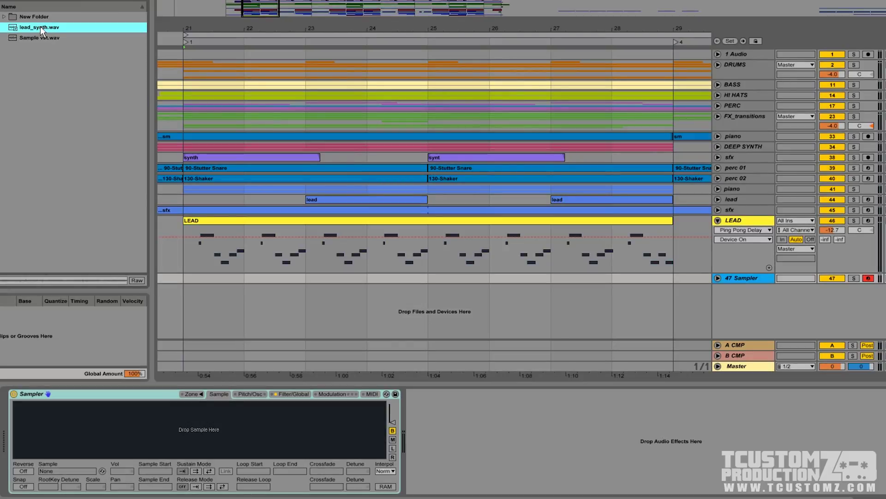
pyautogui.moveTo(41, 26); pyautogui.dragTo(165, 424)
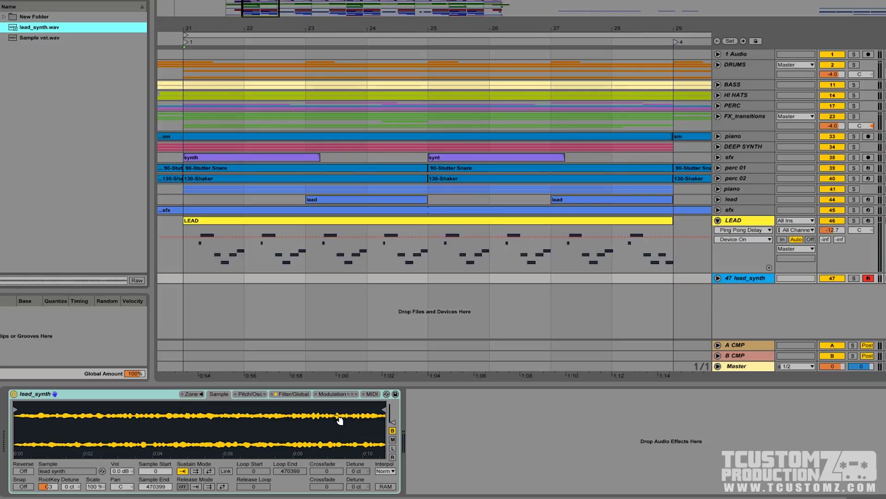
pyautogui.press('a')
# - Pull the lead_synth Sampler's sample end back from 470399 to 114466
pyautogui.click(146, 412)
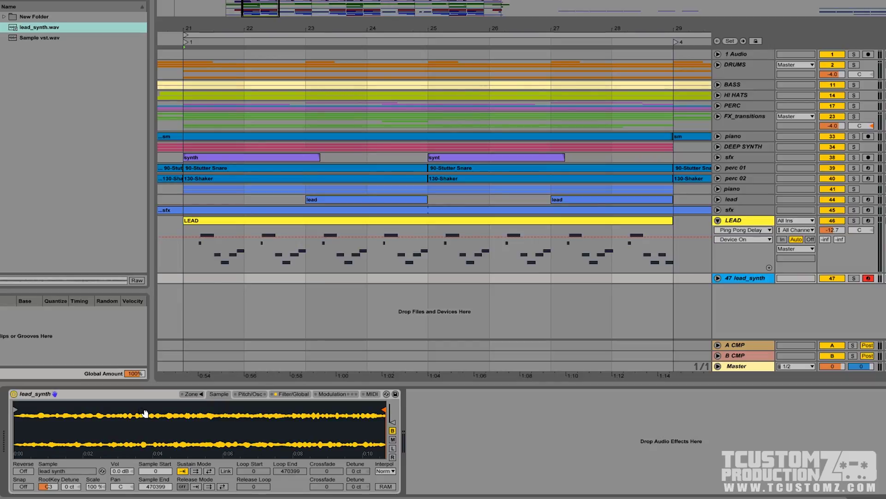
pyautogui.moveTo(386, 409)
pyautogui.mouseDown()
pyautogui.moveTo(268, 433)
pyautogui.moveTo(157, 396)
pyautogui.moveTo(117, 406)
pyautogui.mouseUp()
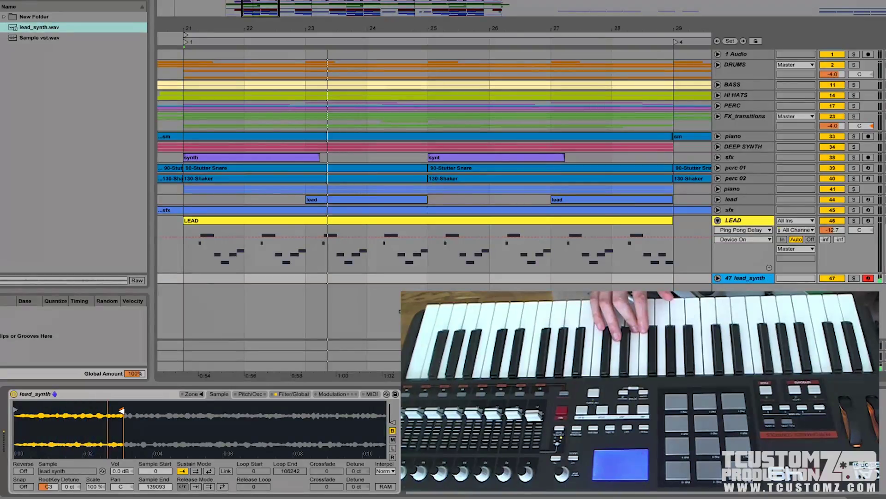
pyautogui.moveTo(121, 411); pyautogui.dragTo(99, 421)
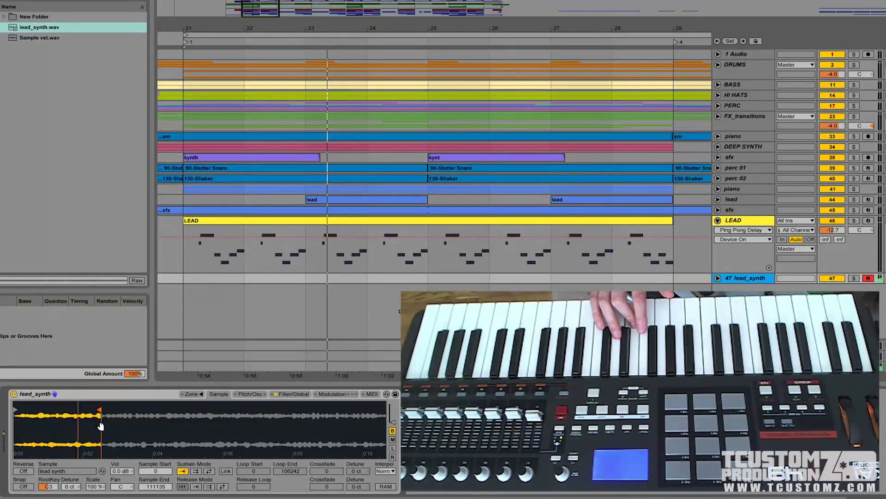
pyautogui.scroll(3, 99, 413)
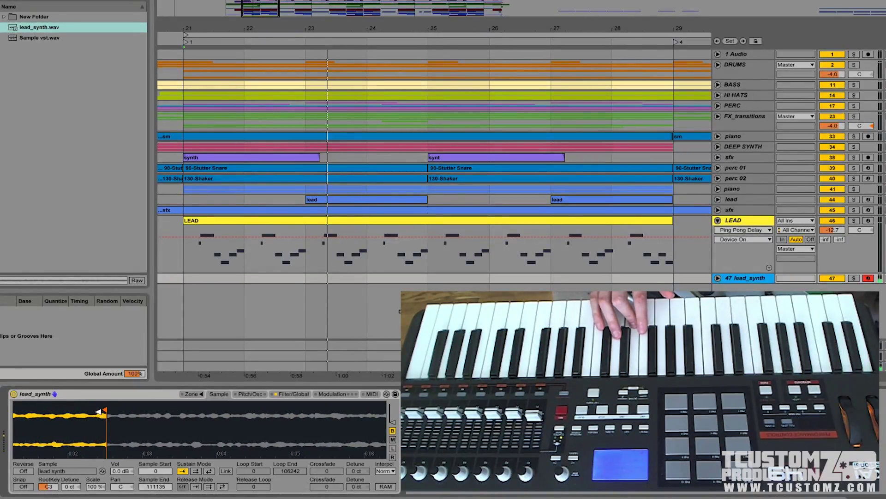
pyautogui.moveTo(98, 411); pyautogui.dragTo(103, 411)
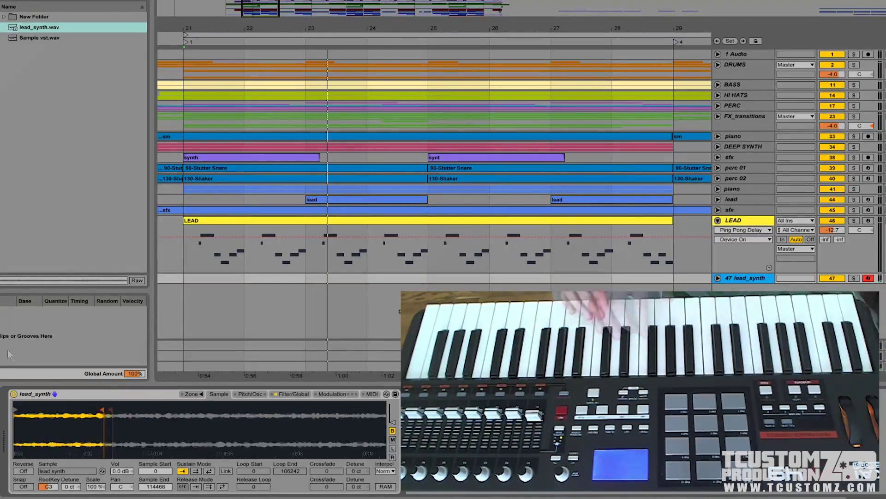
pyautogui.scroll(-3, 199, 430)
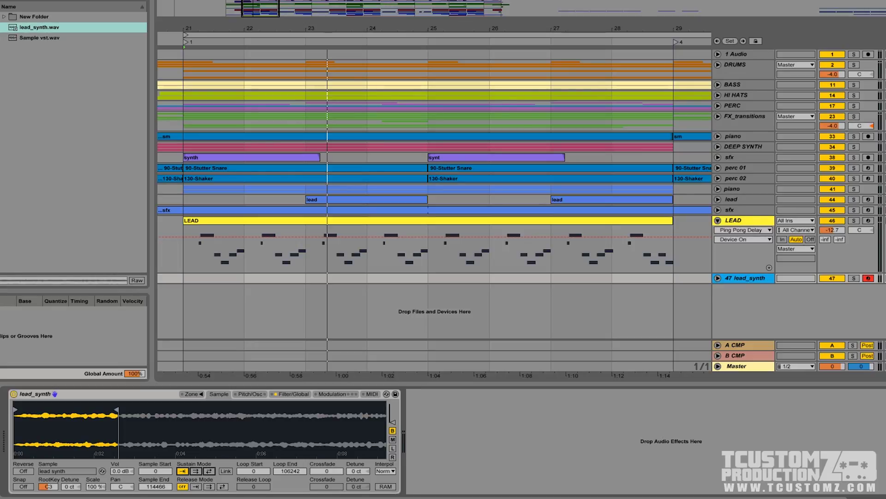
# - Make the sustain loop play back and forth, starting about one second in and ending near 114466
pyautogui.click(209, 470)
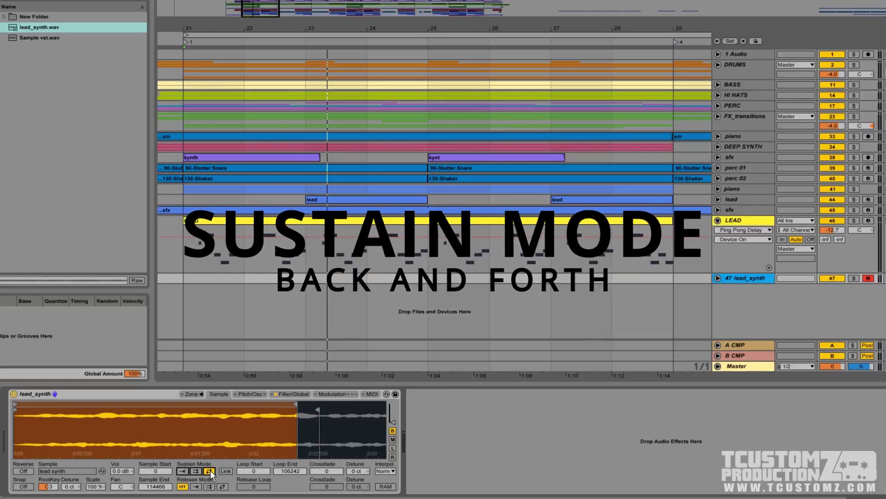
pyautogui.moveTo(15, 404); pyautogui.dragTo(125, 404)
pyautogui.moveTo(295, 406); pyautogui.dragTo(284, 406)
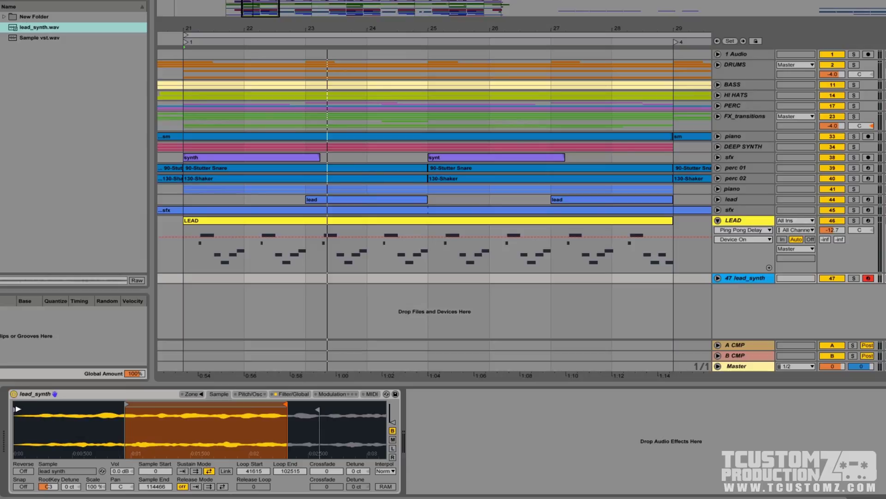
pyautogui.moveTo(287, 405)
pyautogui.mouseDown()
pyautogui.moveTo(309, 407)
pyautogui.moveTo(293, 408)
pyautogui.moveTo(301, 407)
pyautogui.mouseUp()
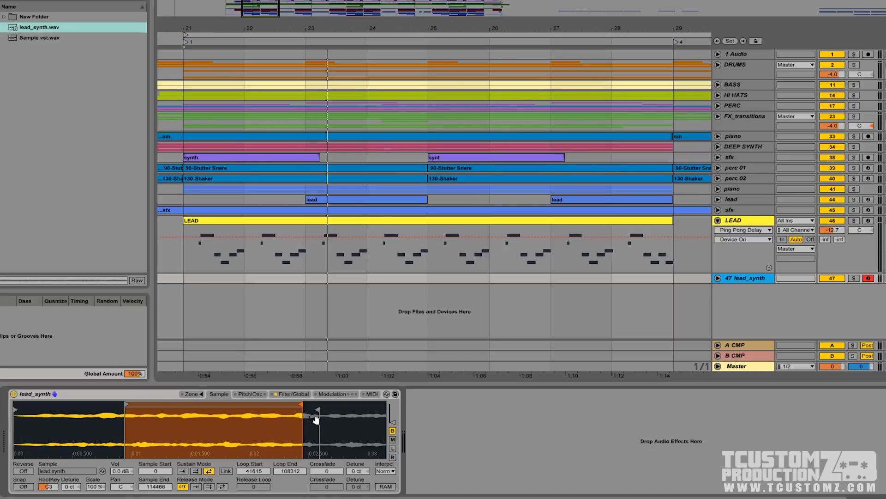
pyautogui.moveTo(316, 419); pyautogui.dragTo(321, 408)
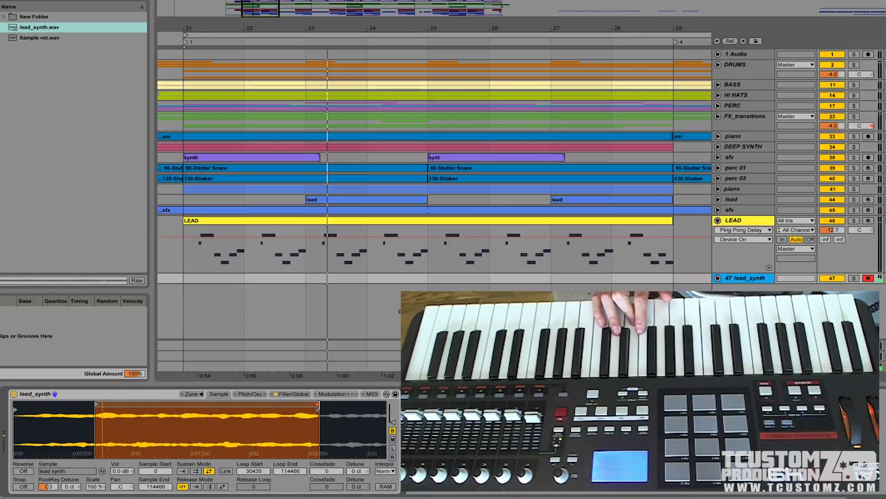
# - Set loop end 112189, sample end 112217, and move the loop start to 34162
pyautogui.moveTo(317, 404); pyautogui.dragTo(312, 406)
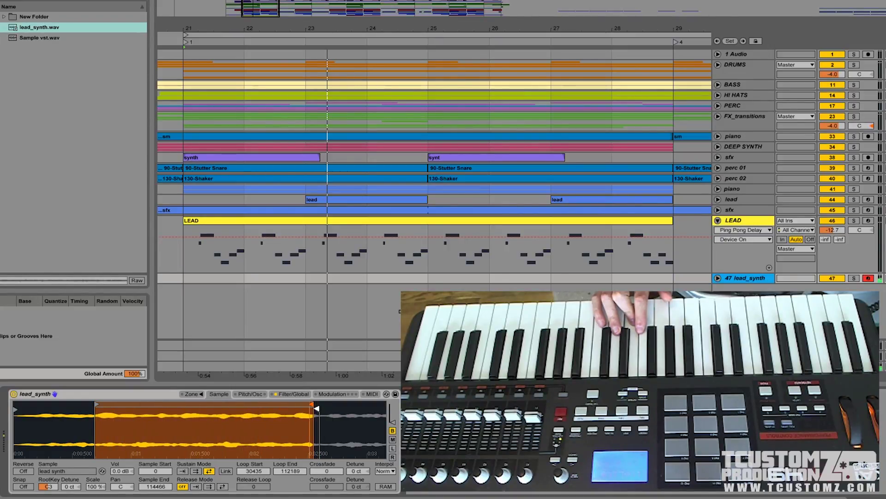
pyautogui.moveTo(316, 408); pyautogui.dragTo(311, 409)
pyautogui.moveTo(95, 405); pyautogui.dragTo(108, 401)
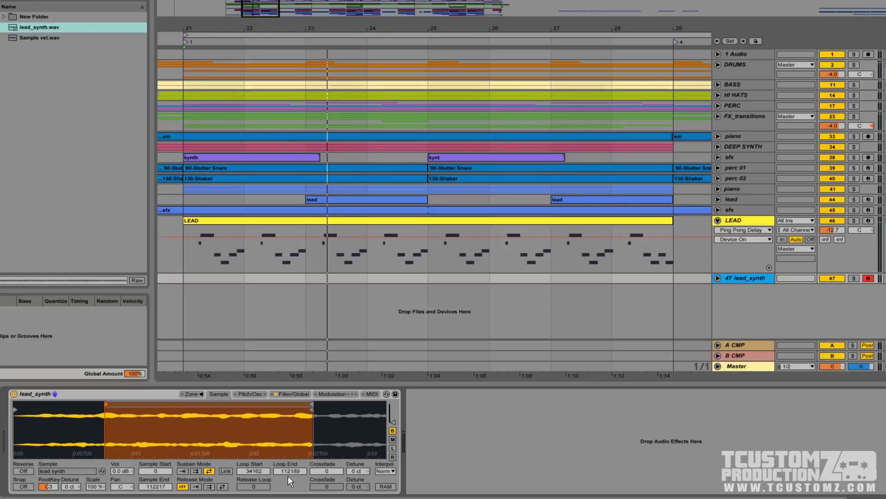
# - Give the sustain loop a 6006 crossfade and set its start to 37267, ending at 112189
pyautogui.moveTo(329, 471); pyautogui.dragTo(330, 435)
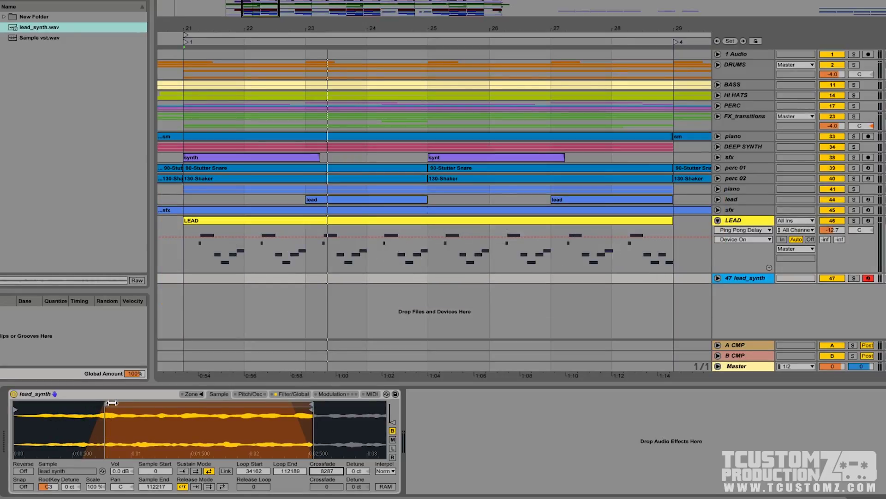
pyautogui.moveTo(111, 403)
pyautogui.mouseDown()
pyautogui.moveTo(10, 406)
pyautogui.moveTo(105, 413)
pyautogui.moveTo(18, 404)
pyautogui.moveTo(95, 407)
pyautogui.mouseUp()
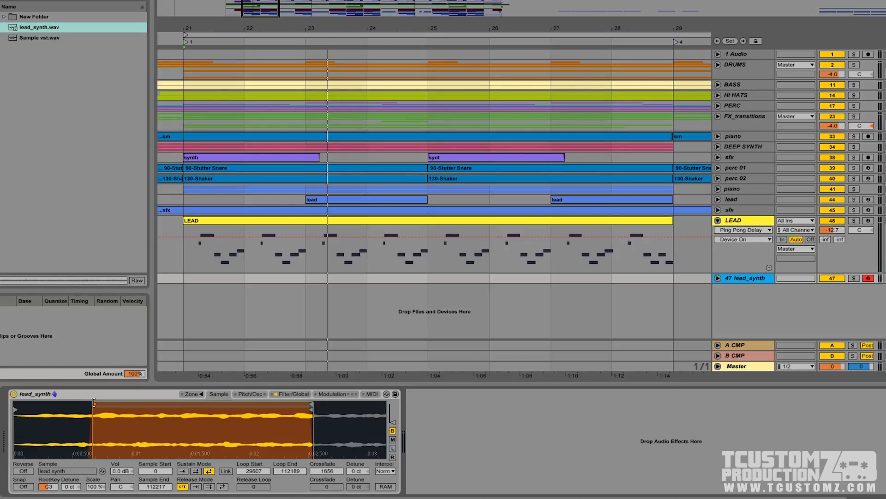
pyautogui.moveTo(93, 402); pyautogui.dragTo(106, 403)
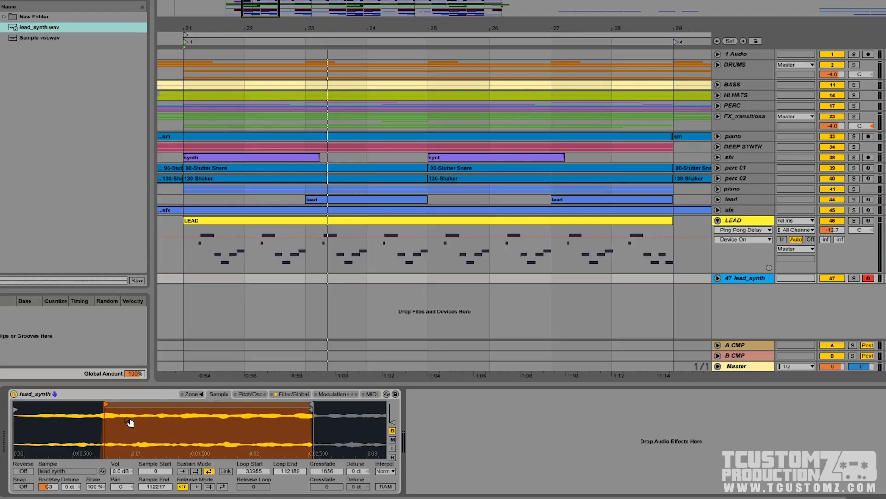
pyautogui.moveTo(328, 470); pyautogui.dragTo(330, 476)
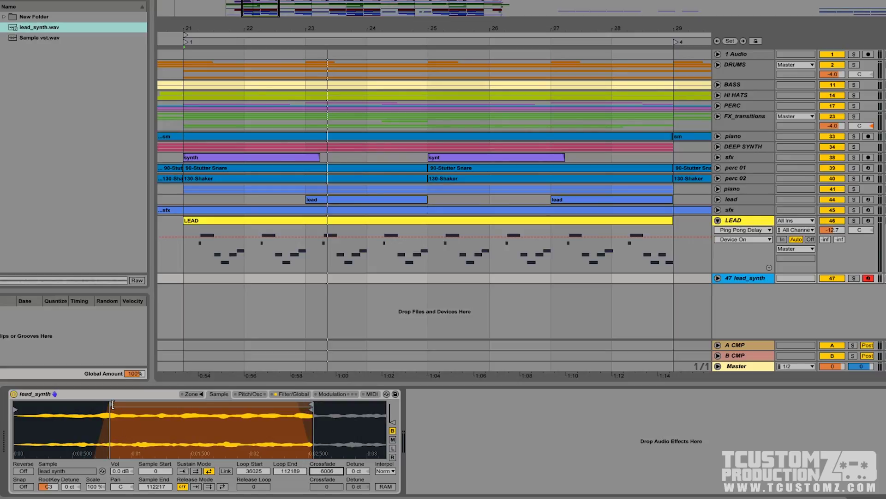
pyautogui.moveTo(113, 404); pyautogui.dragTo(116, 405)
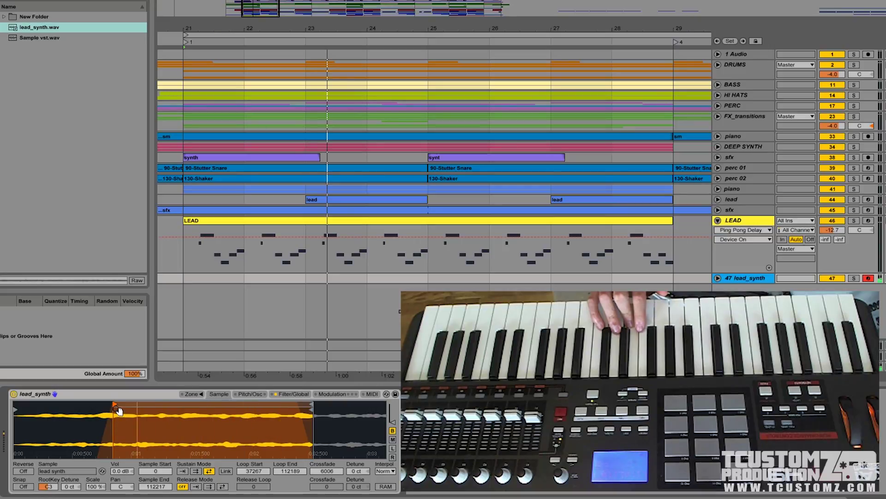
# - Set the loop end and sample end to 109497 and the loop start to 39751
pyautogui.moveTo(115, 405); pyautogui.dragTo(118, 404)
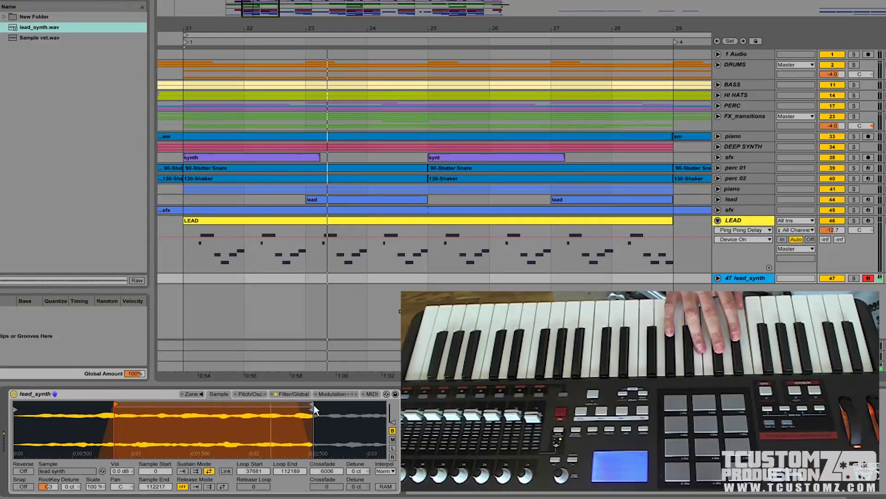
pyautogui.moveTo(314, 402); pyautogui.dragTo(305, 409)
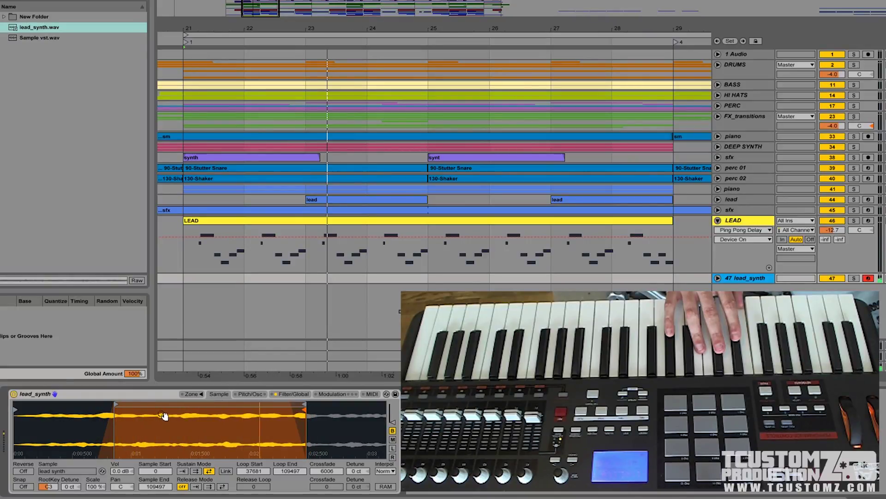
pyautogui.moveTo(122, 405); pyautogui.dragTo(126, 404)
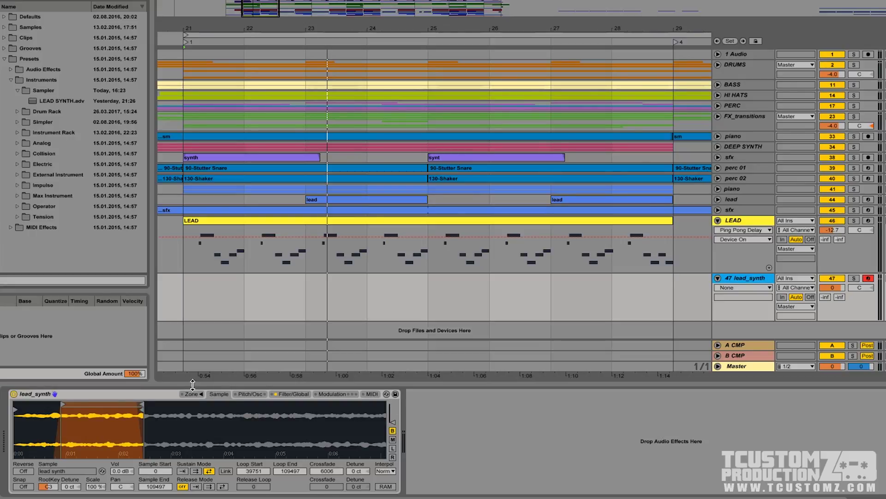
# - Save the lead_synth Sampler settings as a new preset and rename it in the browser
pyautogui.click(395, 394)
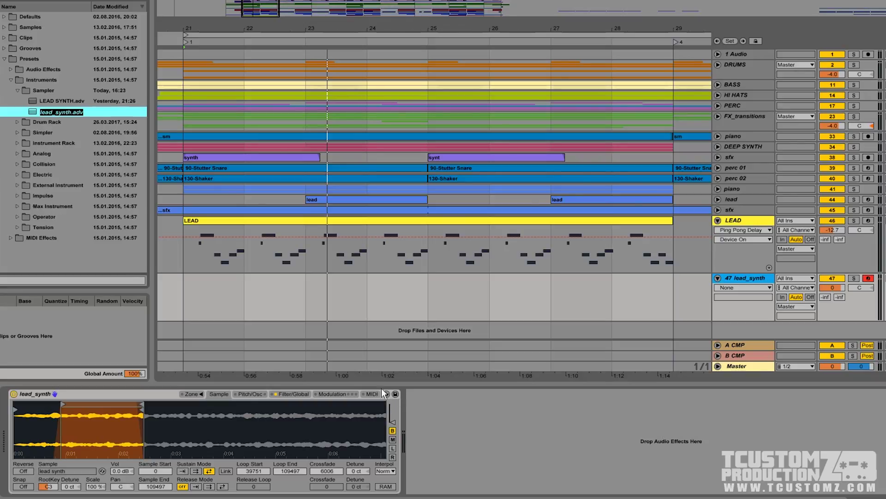
pyautogui.press('Return')
pyautogui.hotkey('ctrl', 'r')
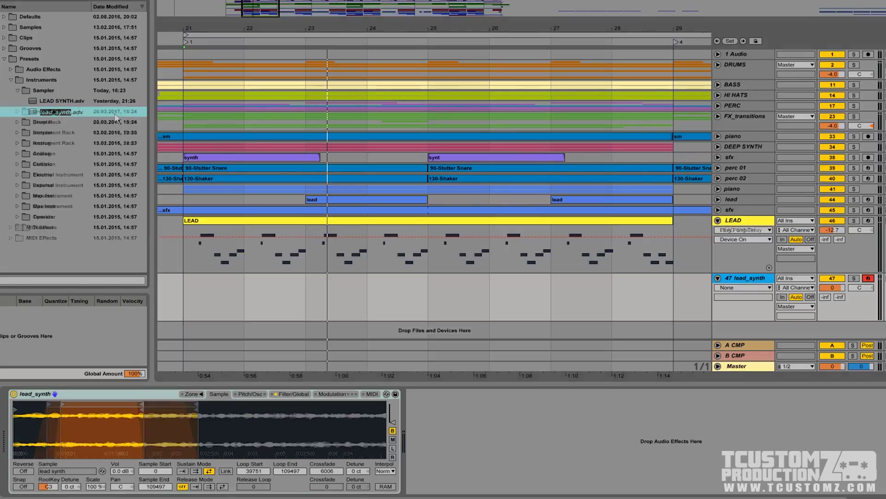
pyautogui.press('Delete')
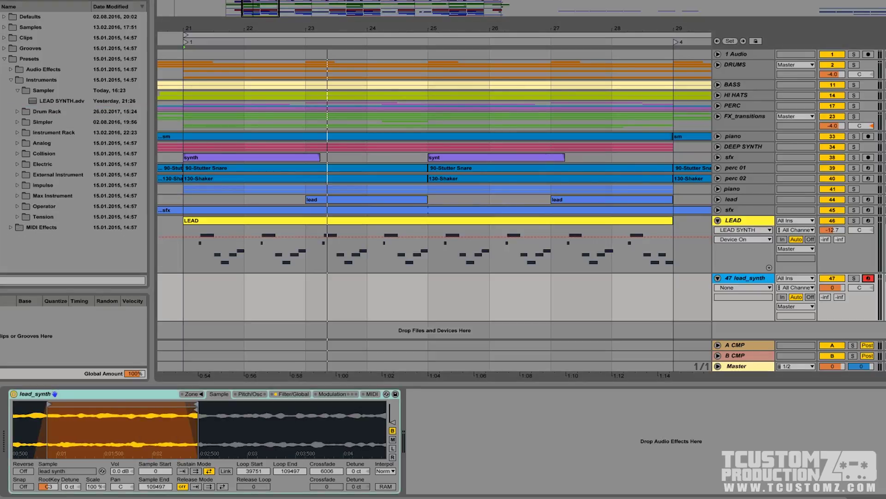
pyautogui.click(51, 487)
pyautogui.press('Up')
pyautogui.press('Up')
pyautogui.press('Up')
pyautogui.press('Up')
pyautogui.press('Up')
pyautogui.press('Up')
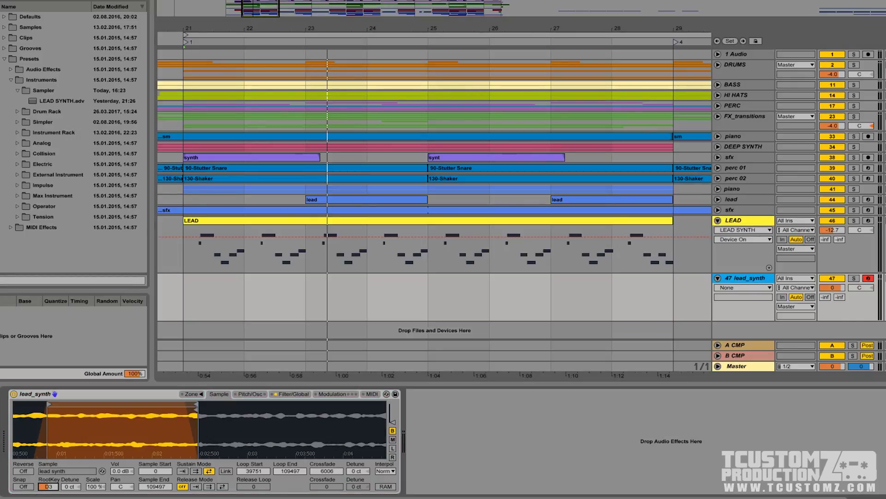
pyautogui.press('Down')
pyautogui.press('Down')
pyautogui.press('Down')
pyautogui.press('Down')
pyautogui.press('Down')
pyautogui.press('Down')
pyautogui.press('Down')
pyautogui.press('Down')
pyautogui.press('Down')
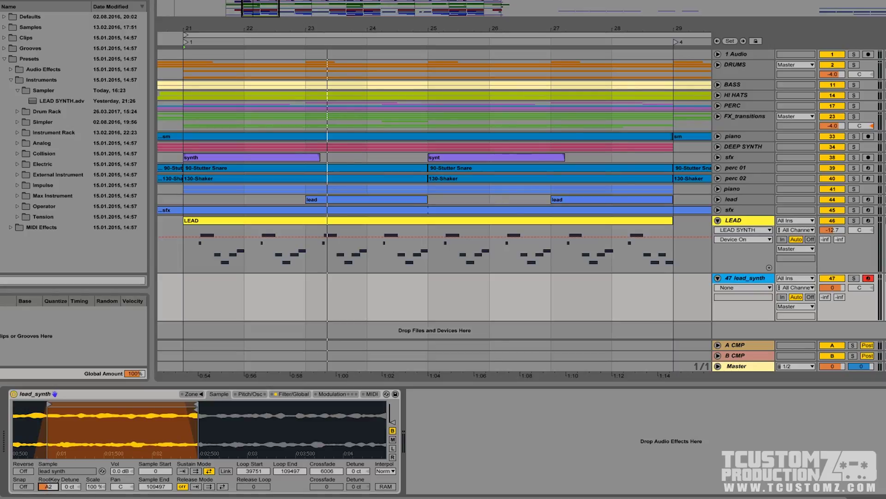